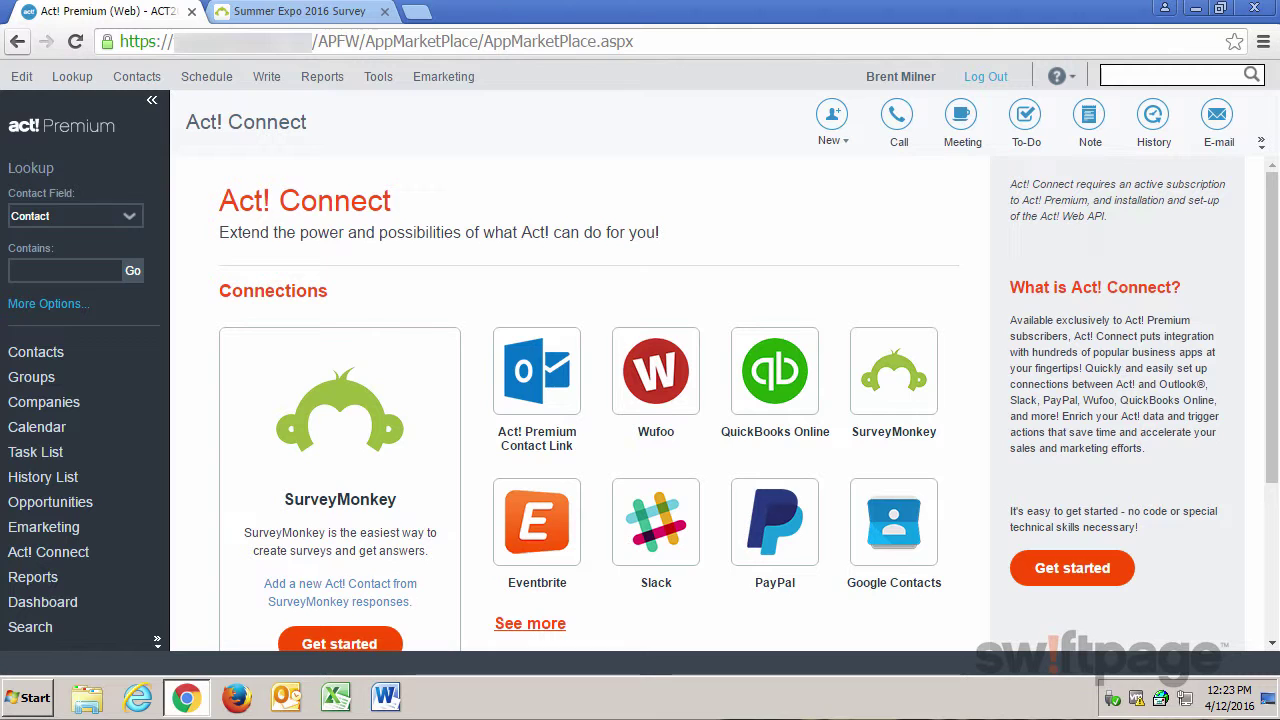
left_click(71, 558)
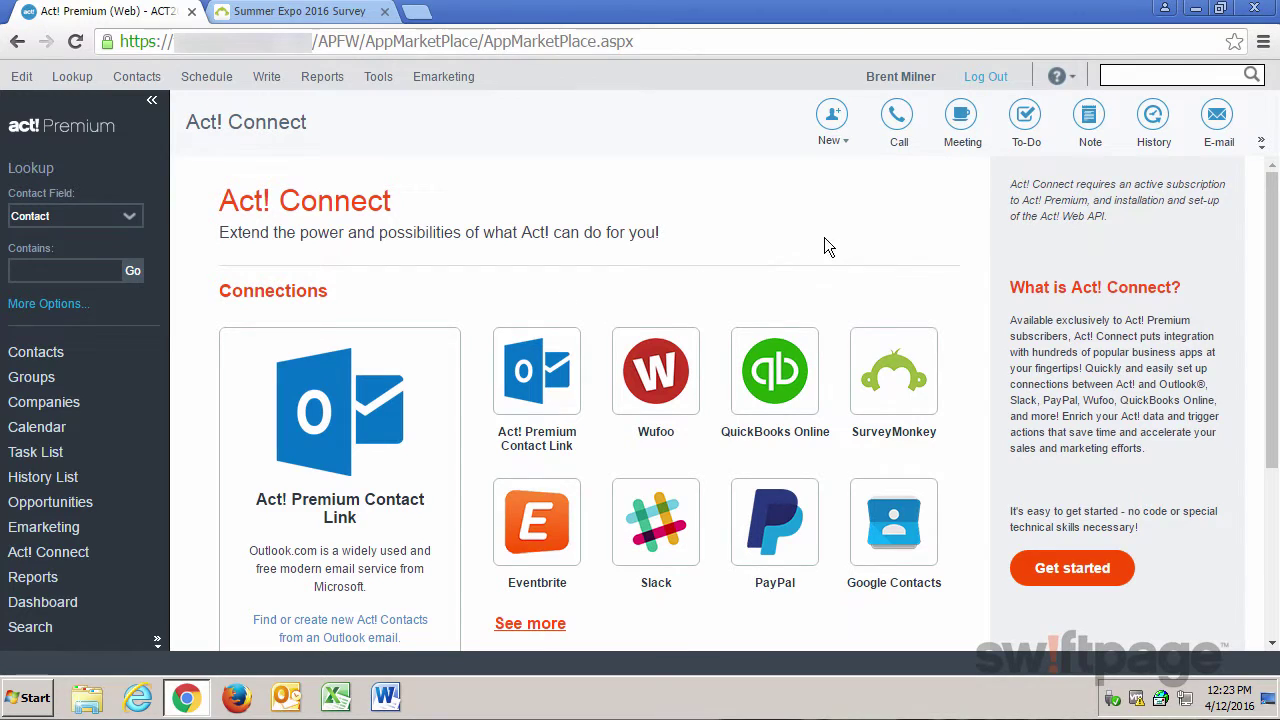
left_click(893, 404)
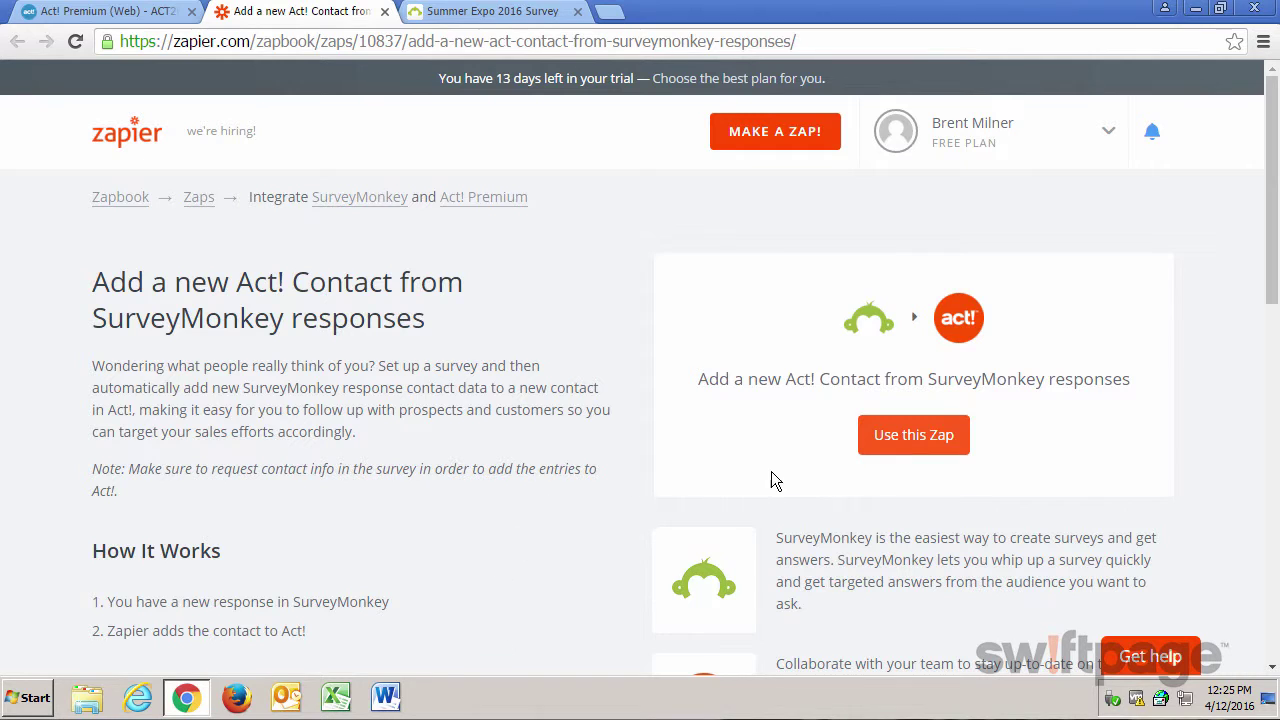
Step: Start the SurveyMonkey-to-Act! Premium contact zap with 'Use this Zap' on the zapbook page
left_click(908, 440)
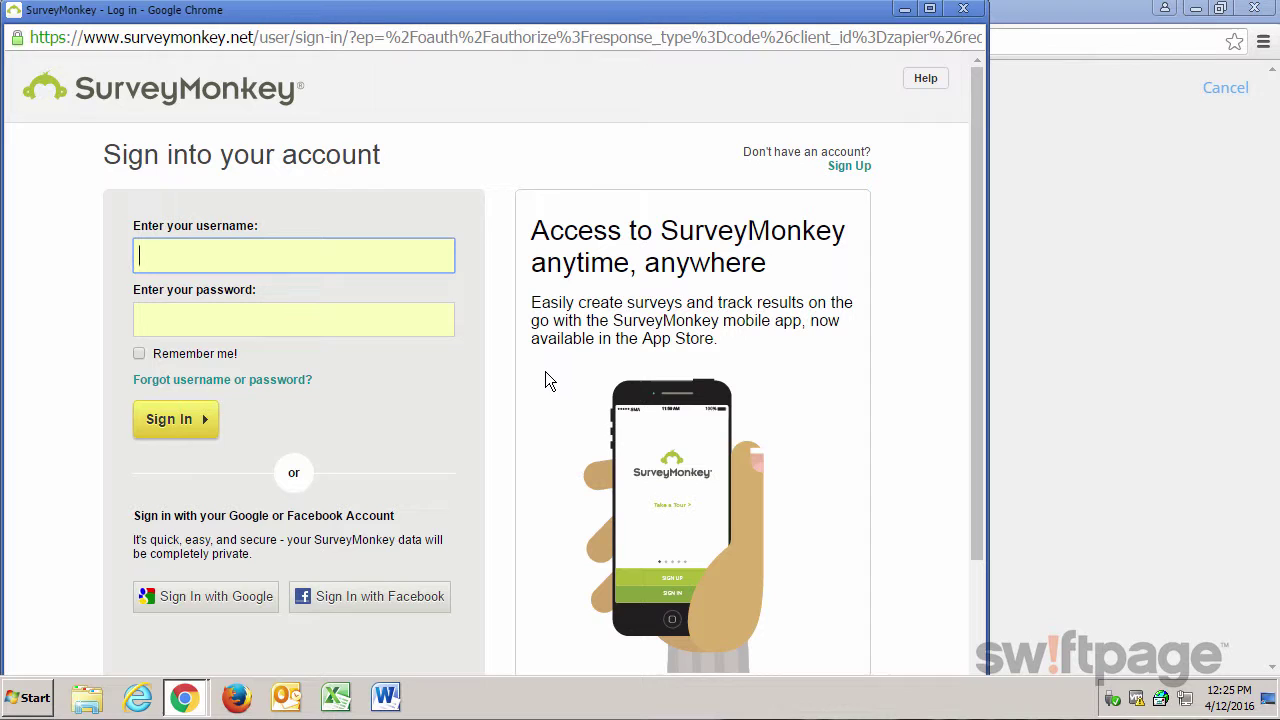
Step: Sign in to SurveyMonkey with the saved account's username and password
type("bren")
key("Down")
key("Down")
key("Return")
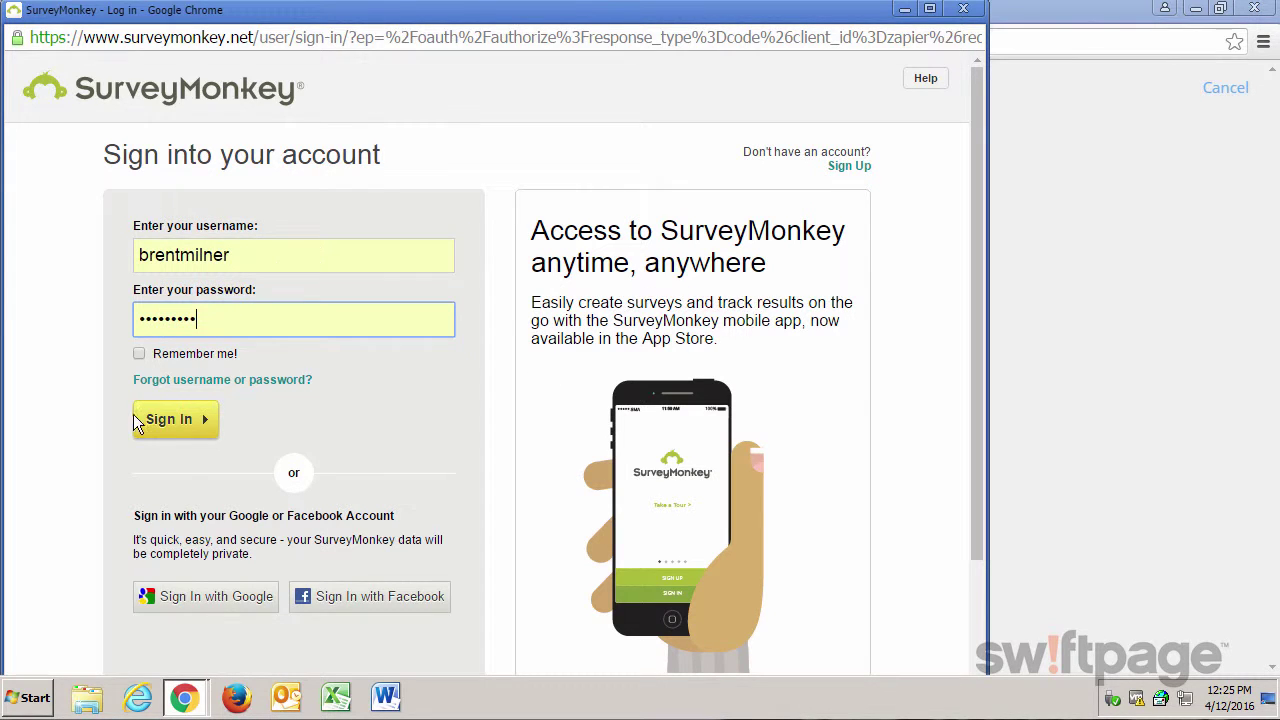
left_click(171, 418)
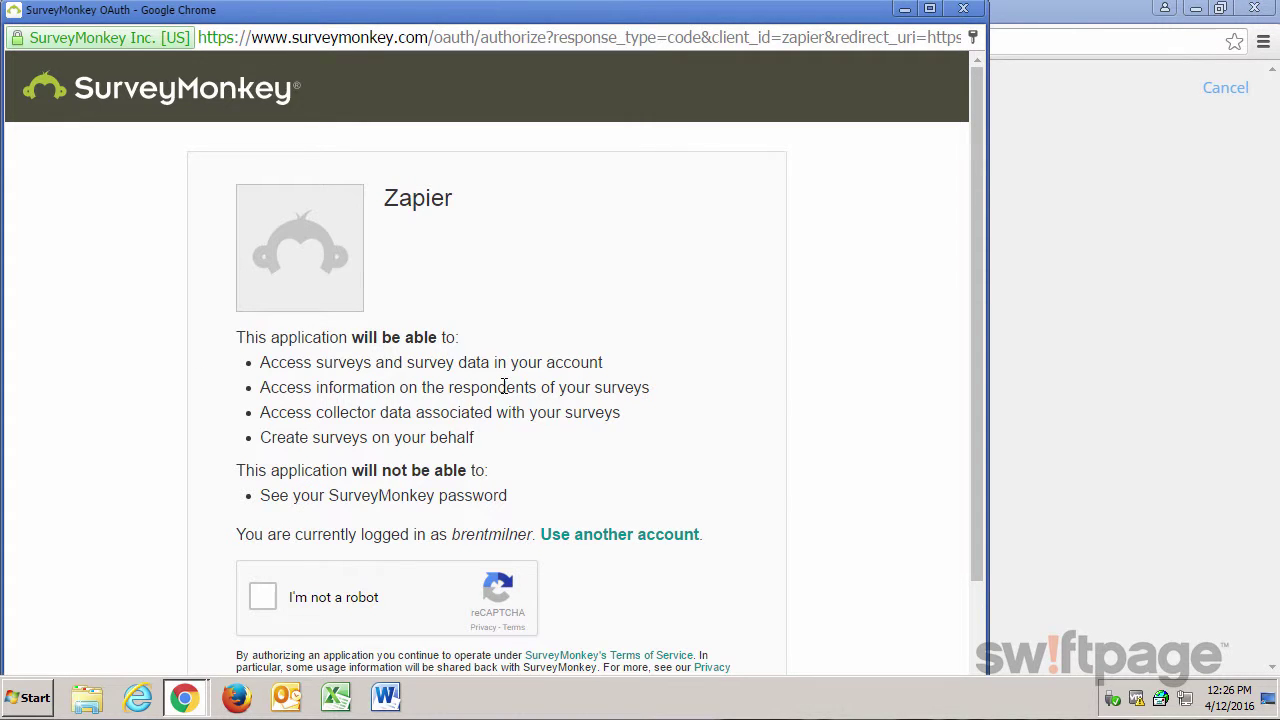
Step: Pass the reCAPTCHA by picking the orange images, then authorize Zapier's SurveyMonkey access
scroll(505, 387, "down", 2)
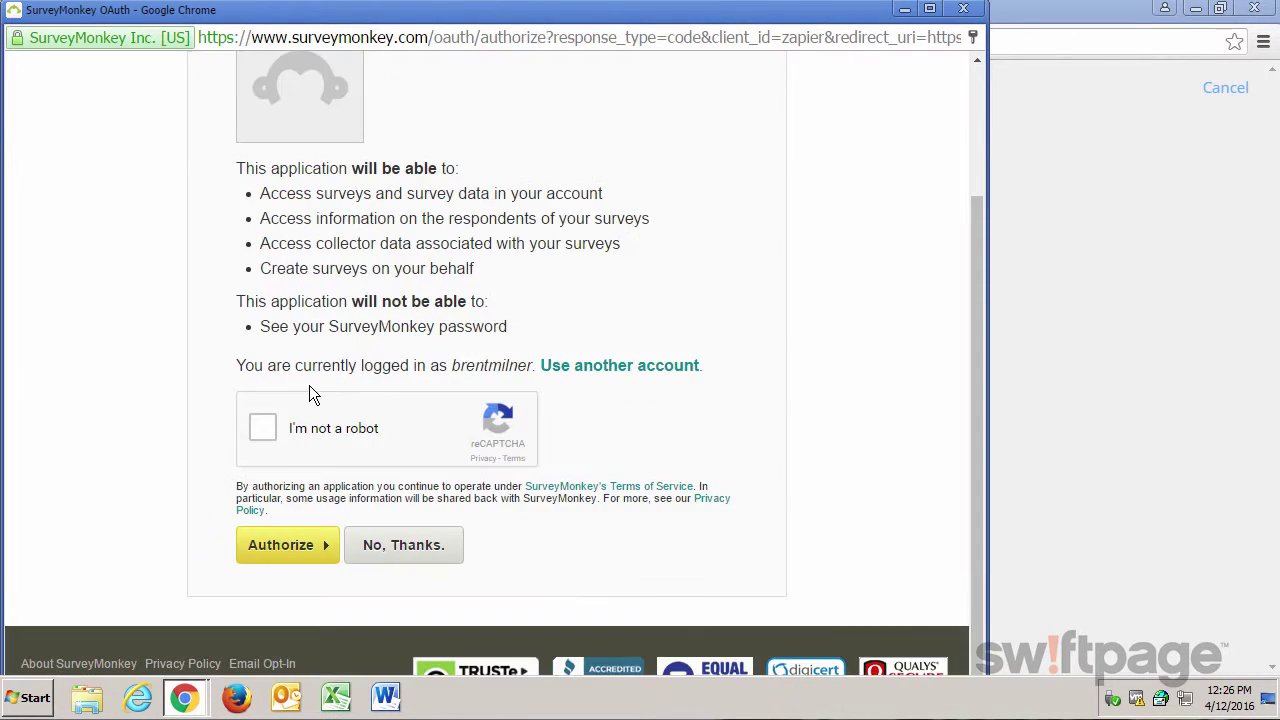
left_click(266, 430)
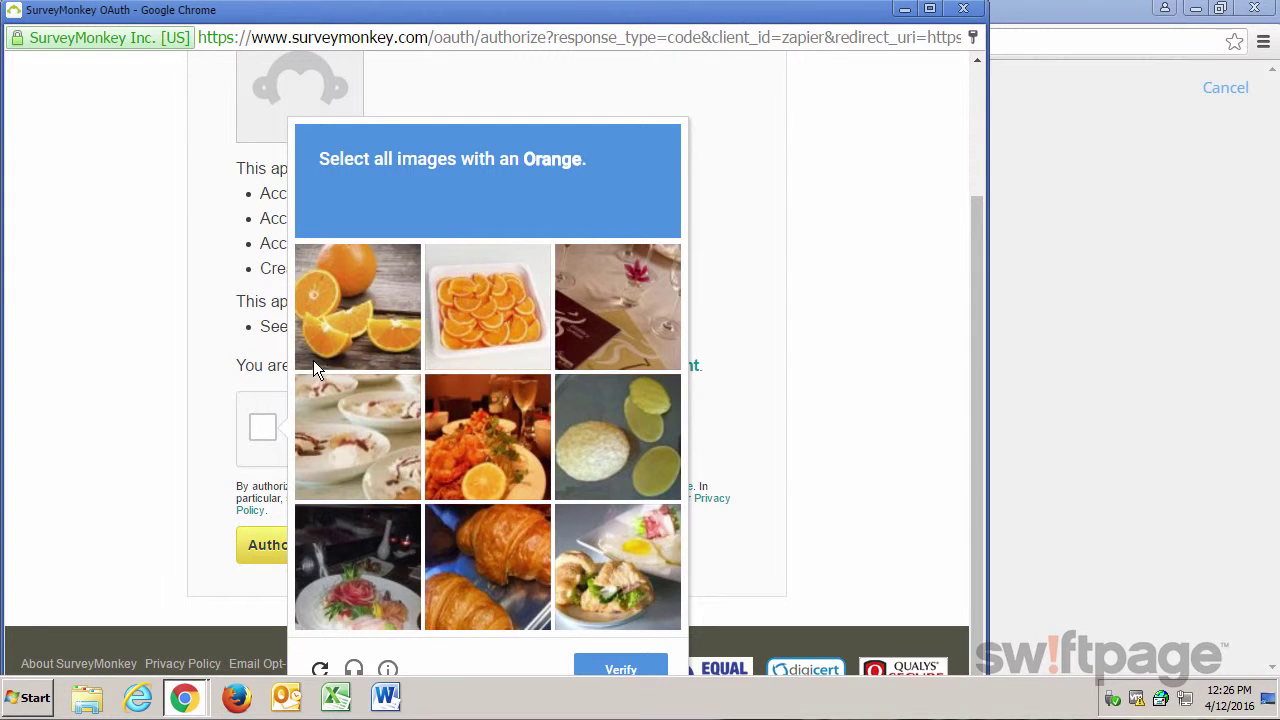
left_click(408, 331)
left_click(487, 310)
left_click(548, 417)
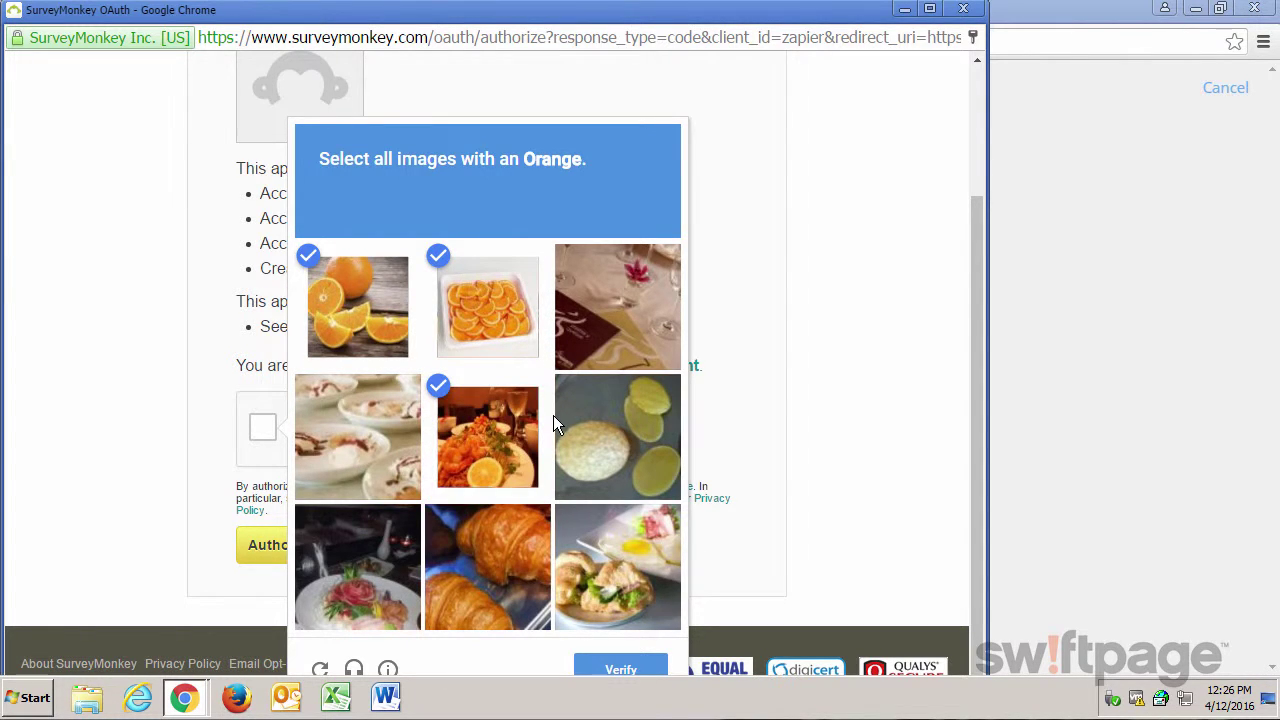
left_click(611, 670)
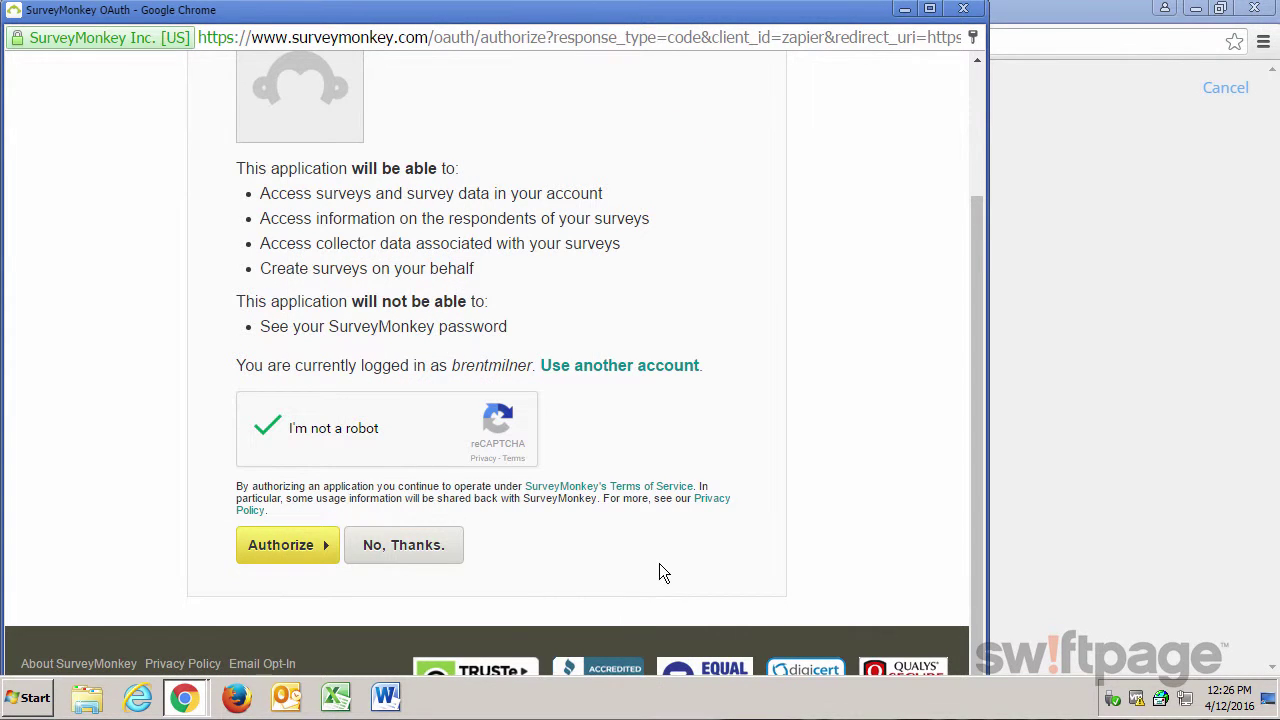
left_click(311, 562)
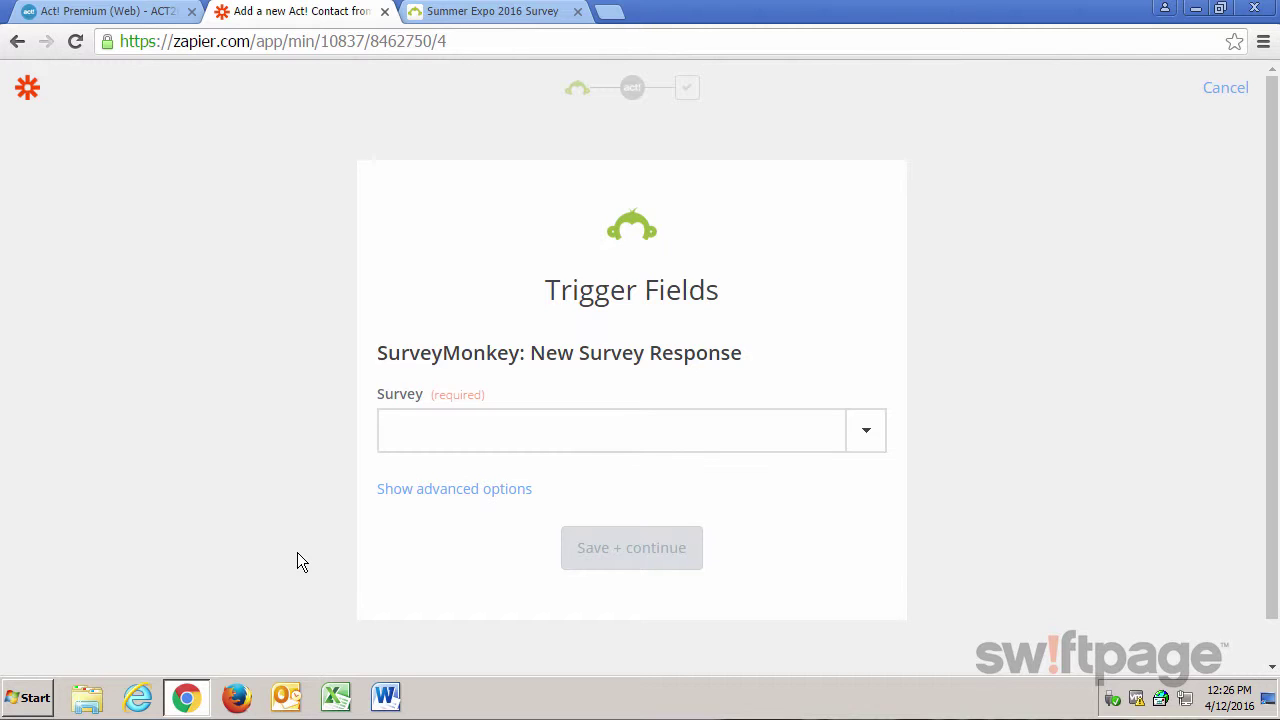
Step: Set the New Survey Response trigger to the Summer Expo 2016 survey and save it
left_click(873, 448)
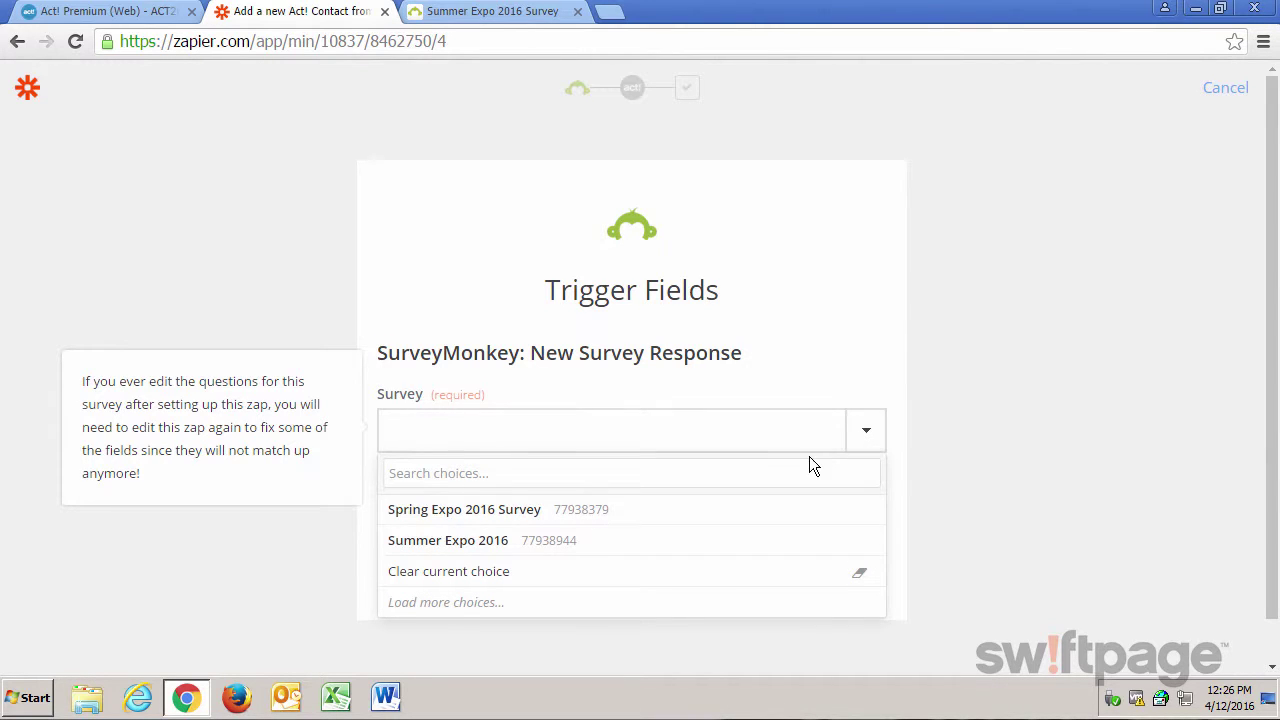
left_click(492, 545)
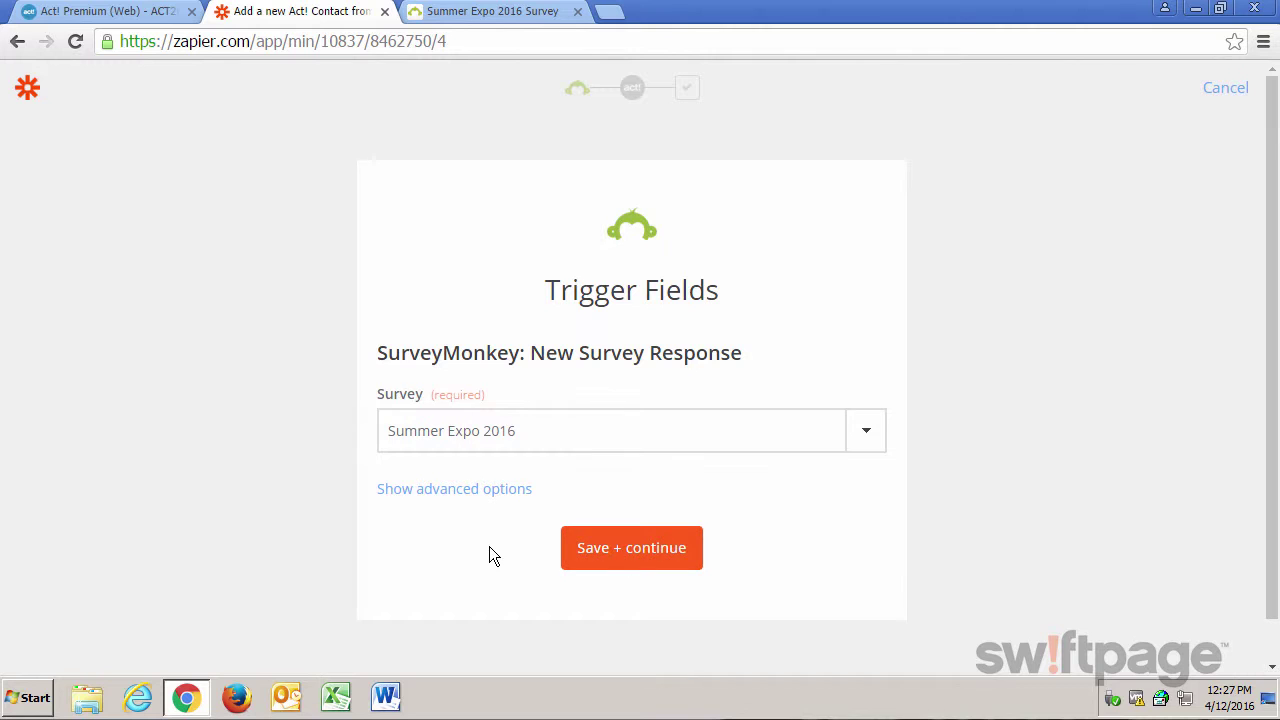
left_click(649, 553)
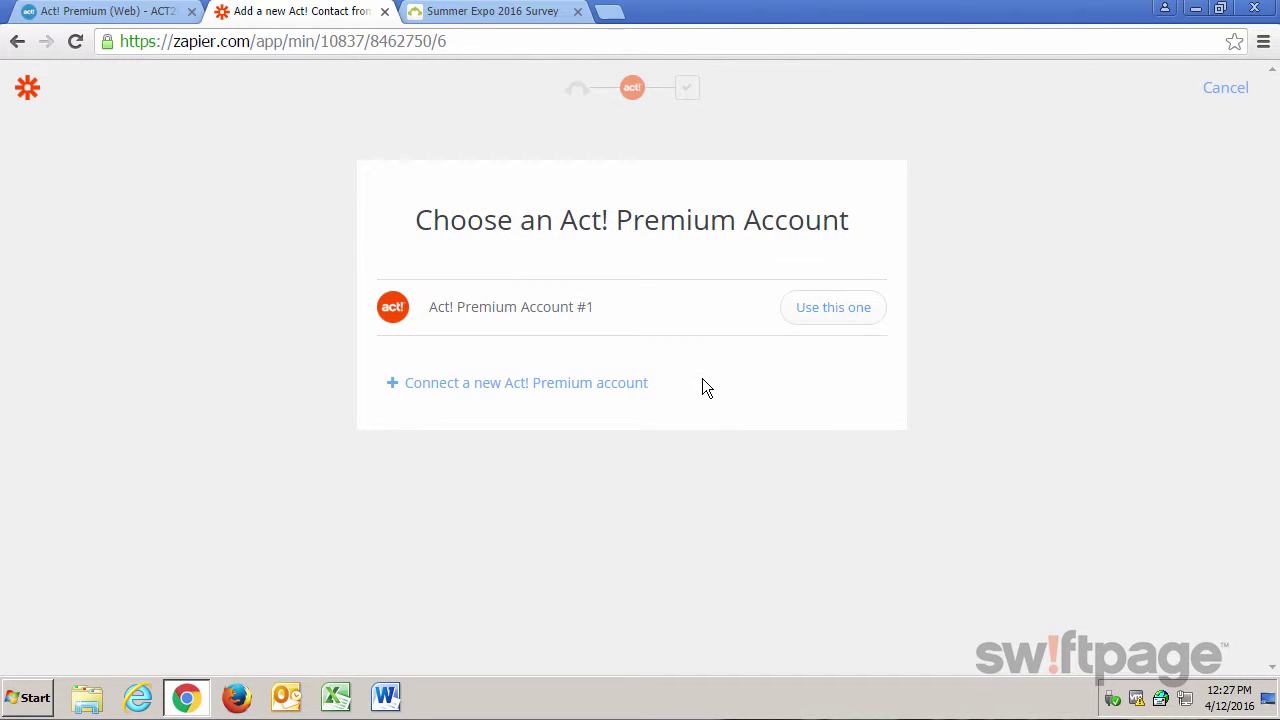
Step: Use Act! Premium Account #1, keep the default contact mapping, and save and finish the zap
left_click(834, 310)
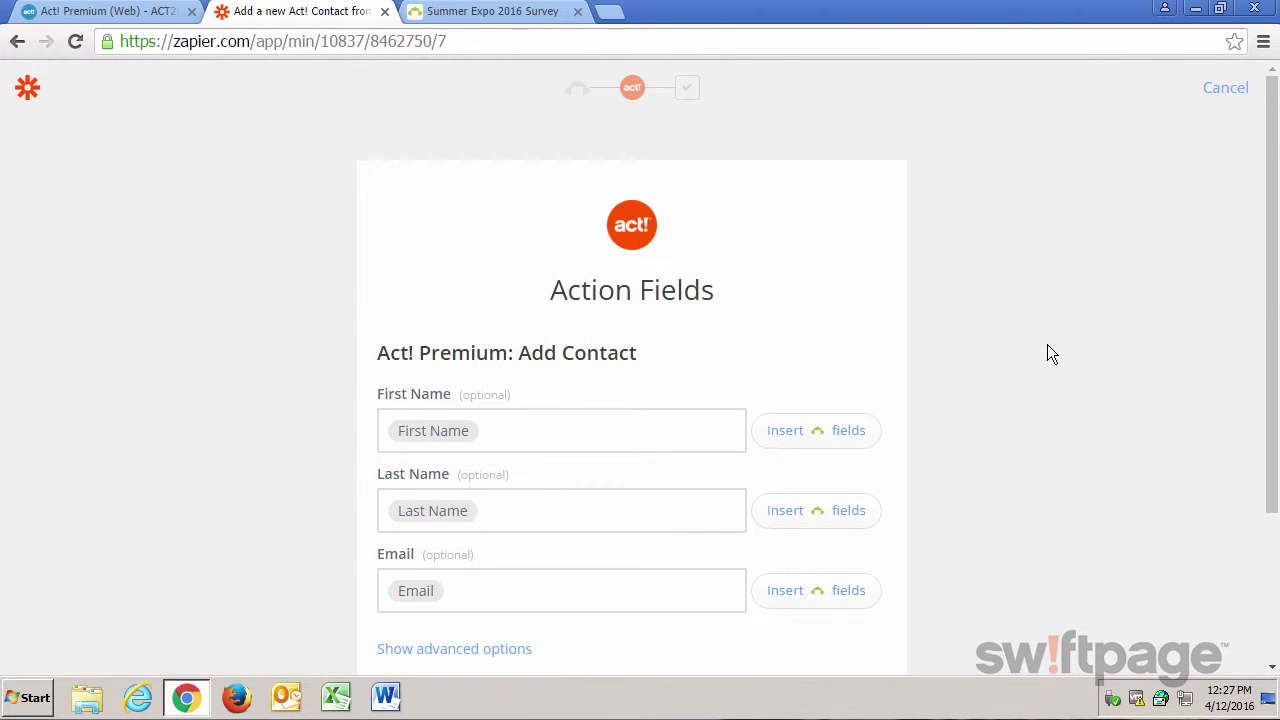
scroll(1047, 344, "down", 2)
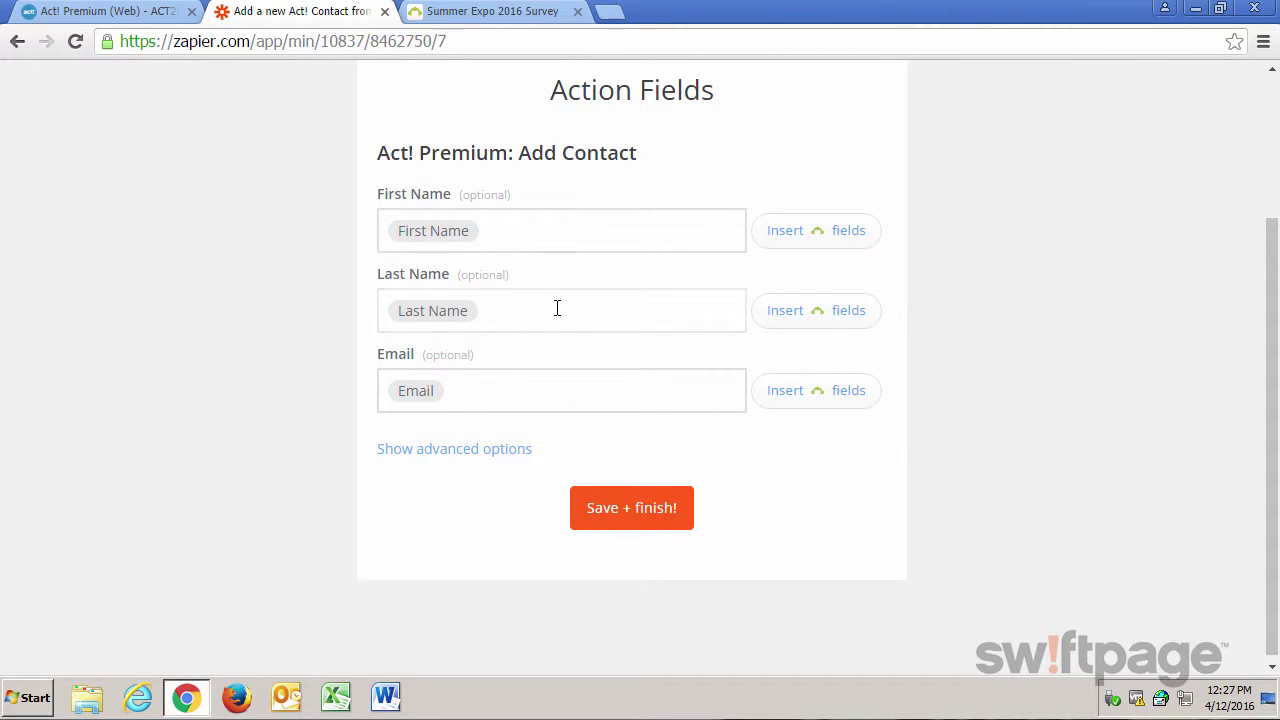
scroll(950, 397, "up", 2)
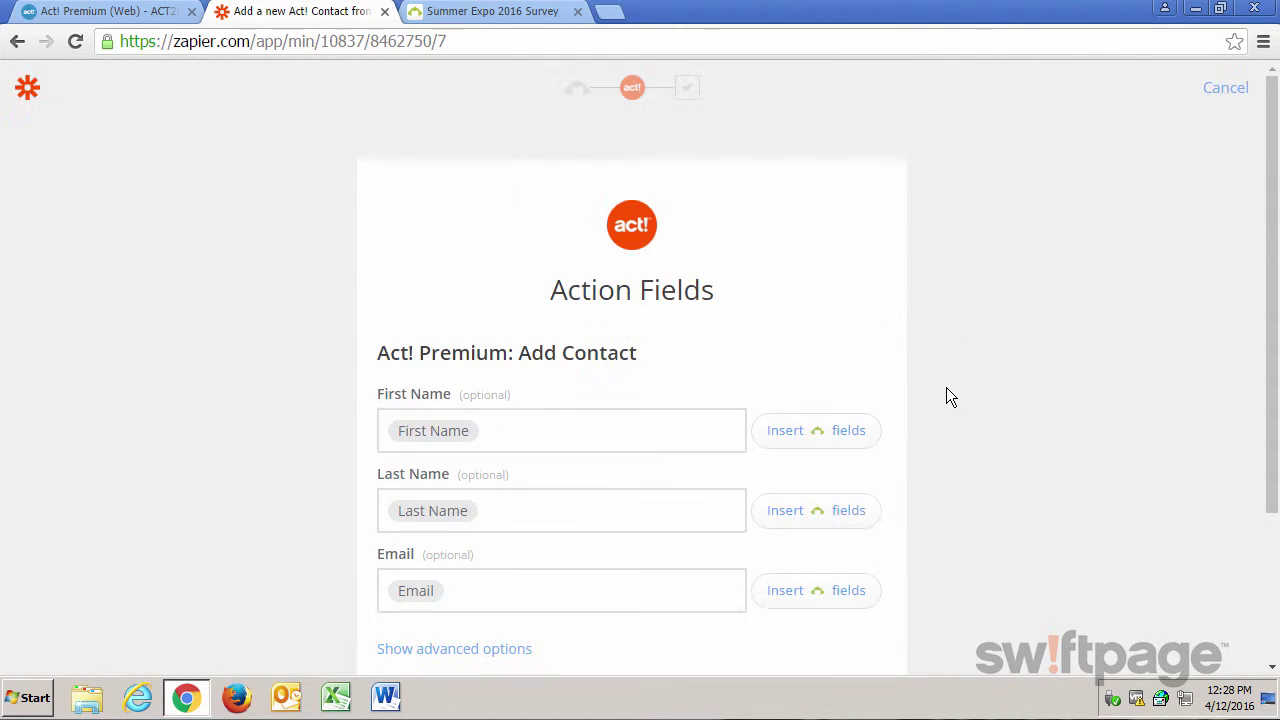
scroll(947, 392, "down", 2)
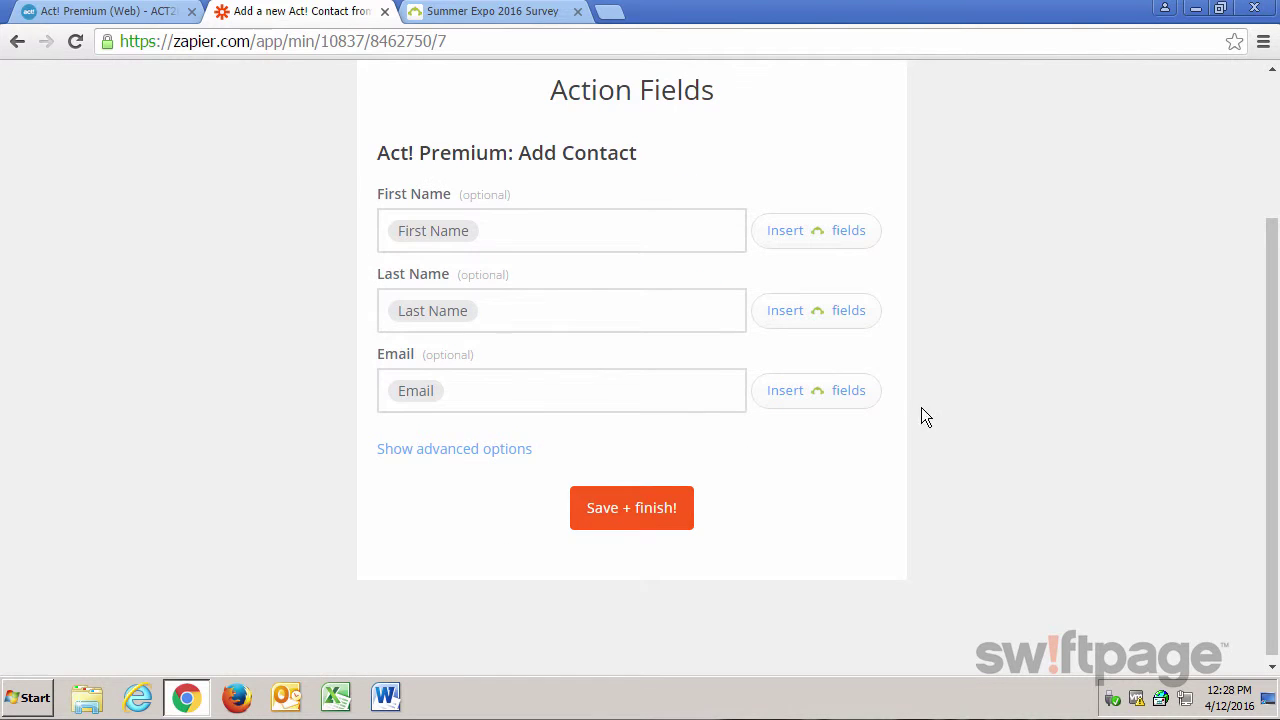
left_click(650, 520)
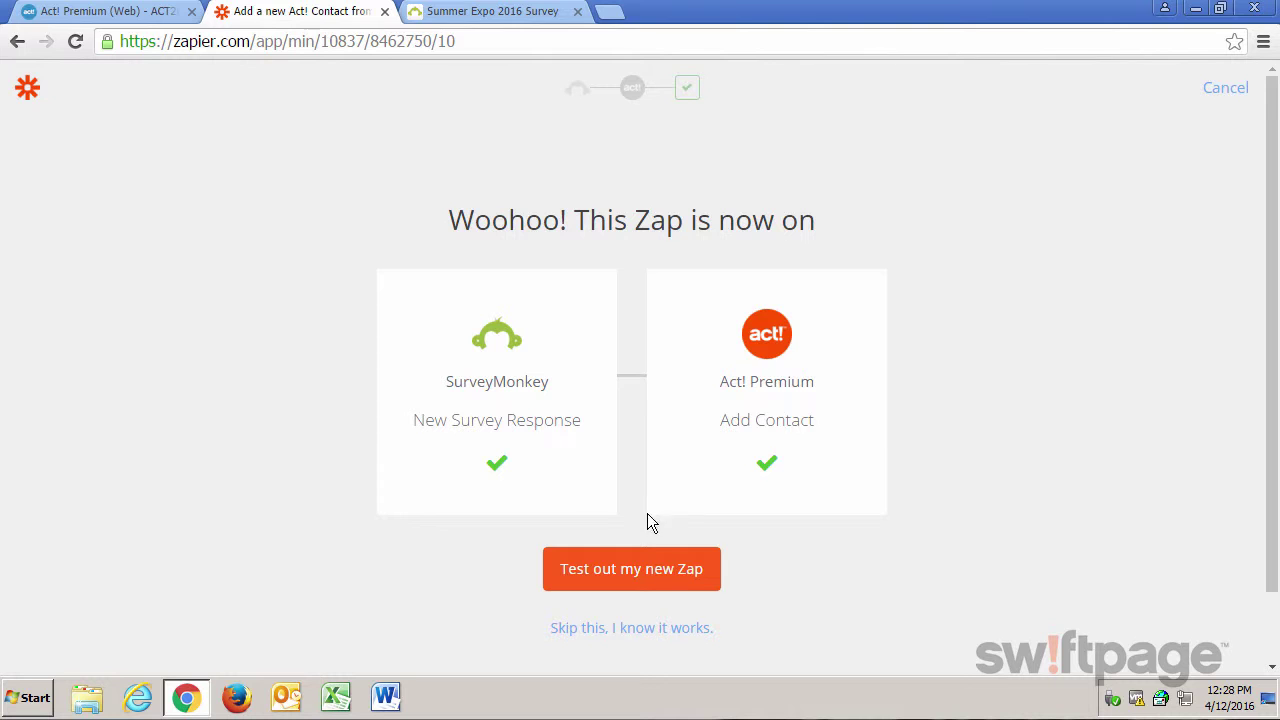
Step: Test the zap by fetching the latest survey response and showing its sample contact
left_click(622, 570)
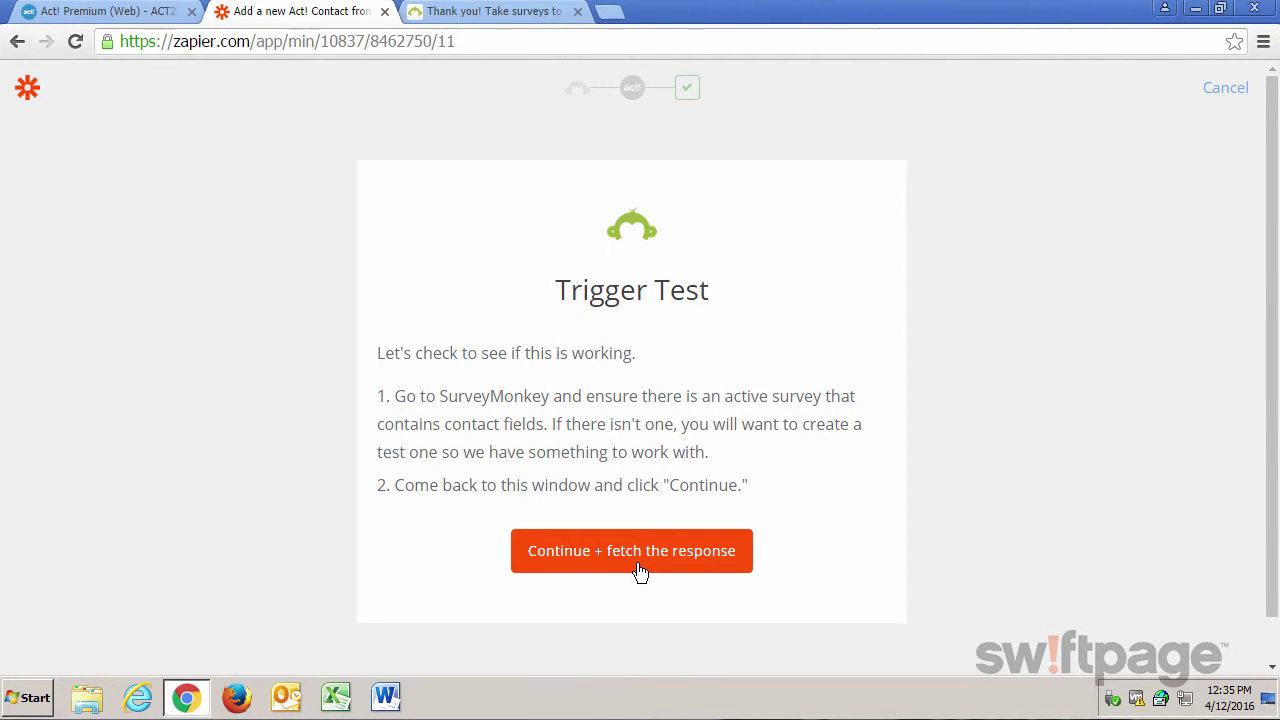
left_click(640, 571)
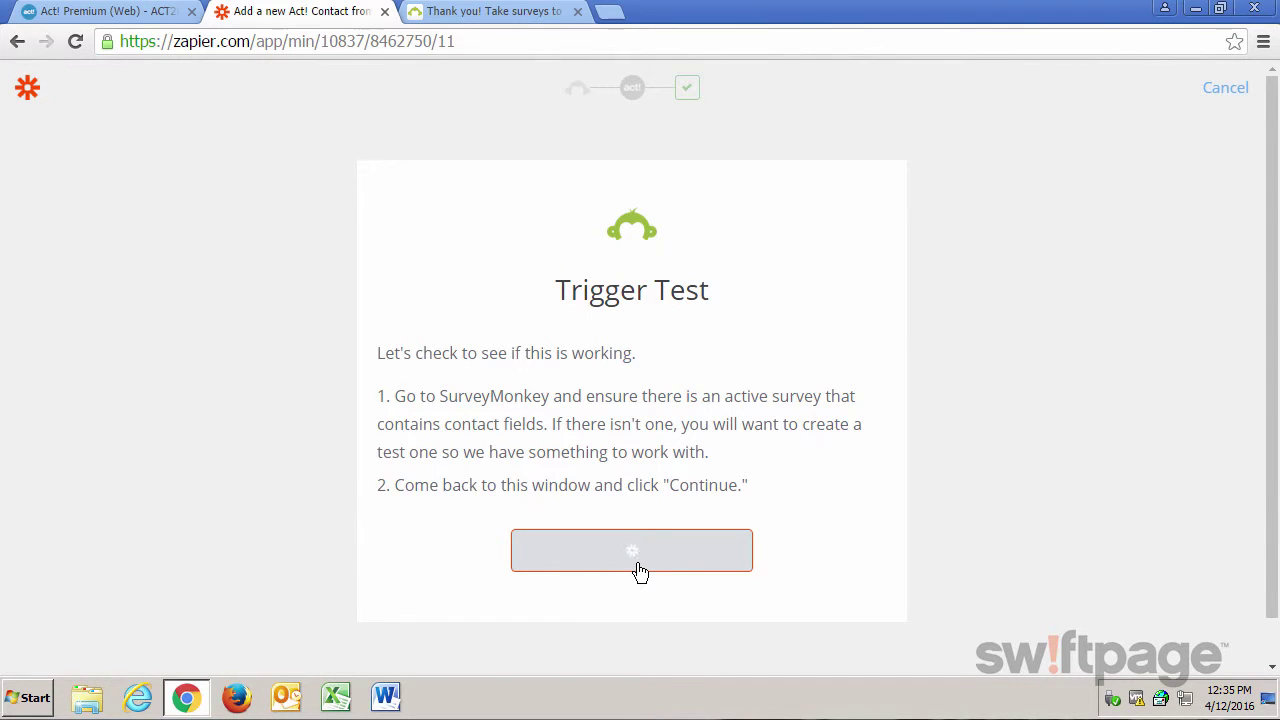
left_click(455, 399)
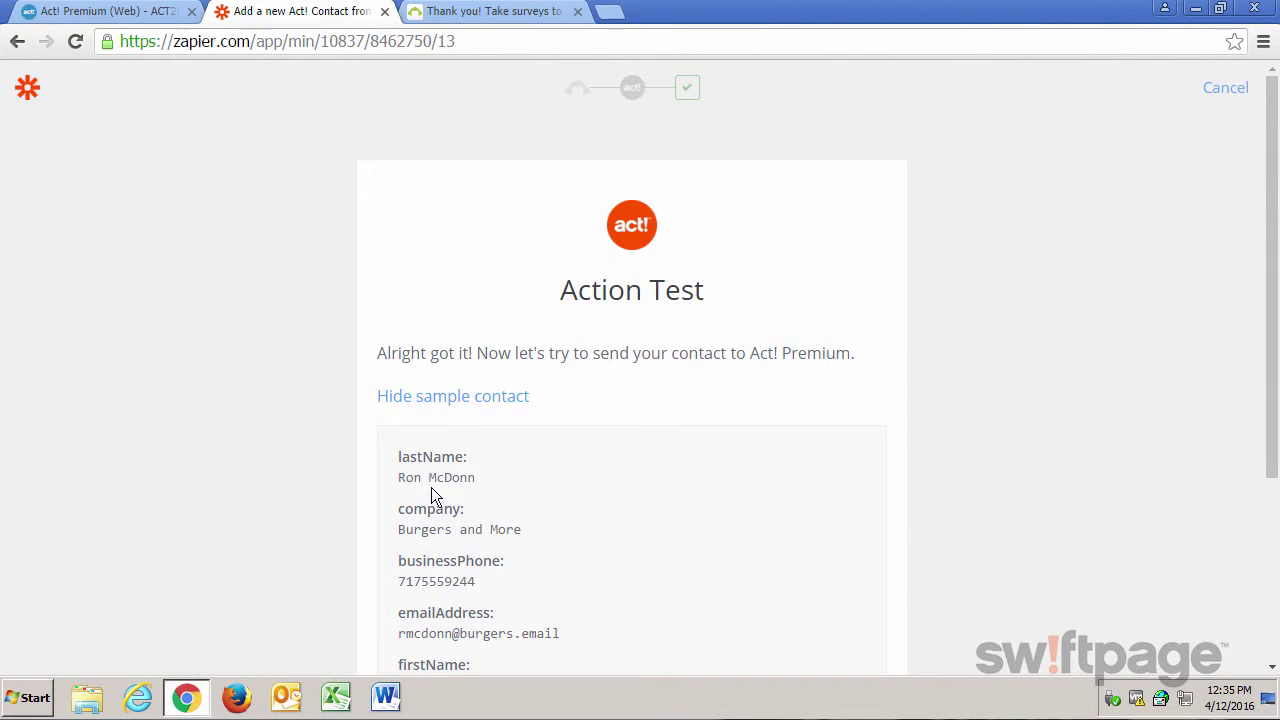
Step: Send the sample contact to Act! Premium and reload the Act! contacts list
scroll(625, 524, "down", 1)
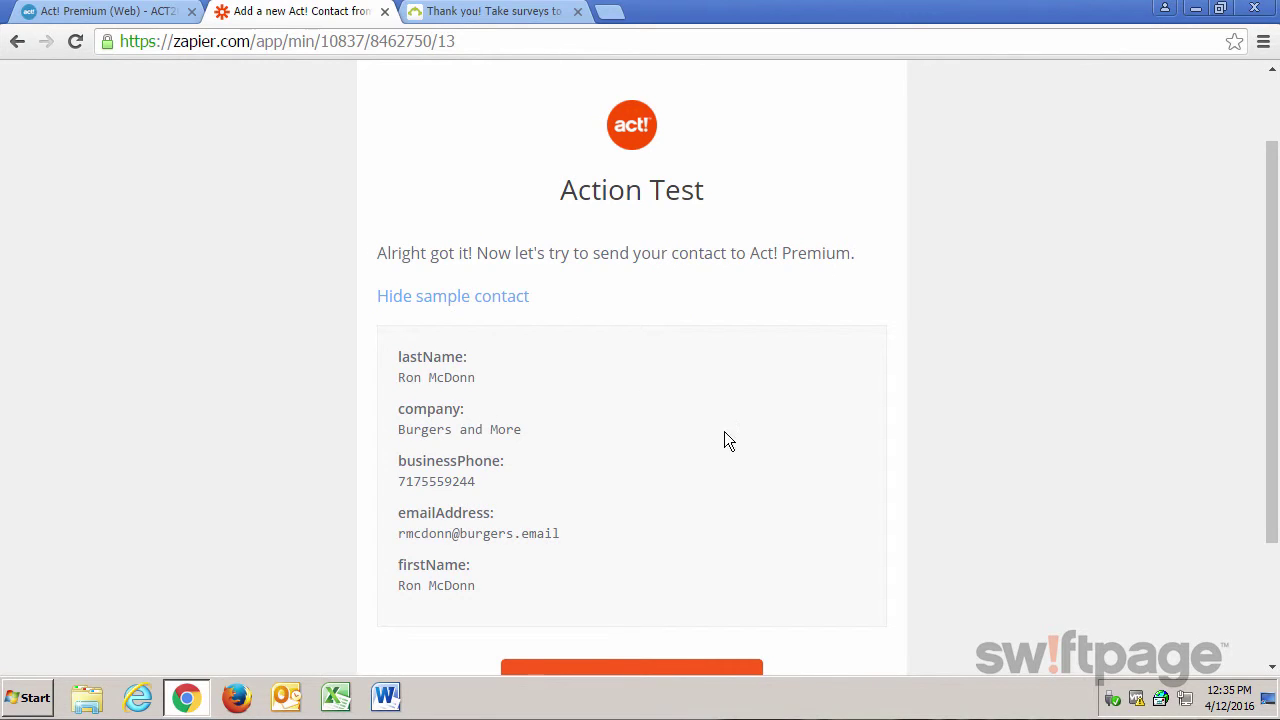
scroll(727, 441, "down", 2)
left_click(630, 511)
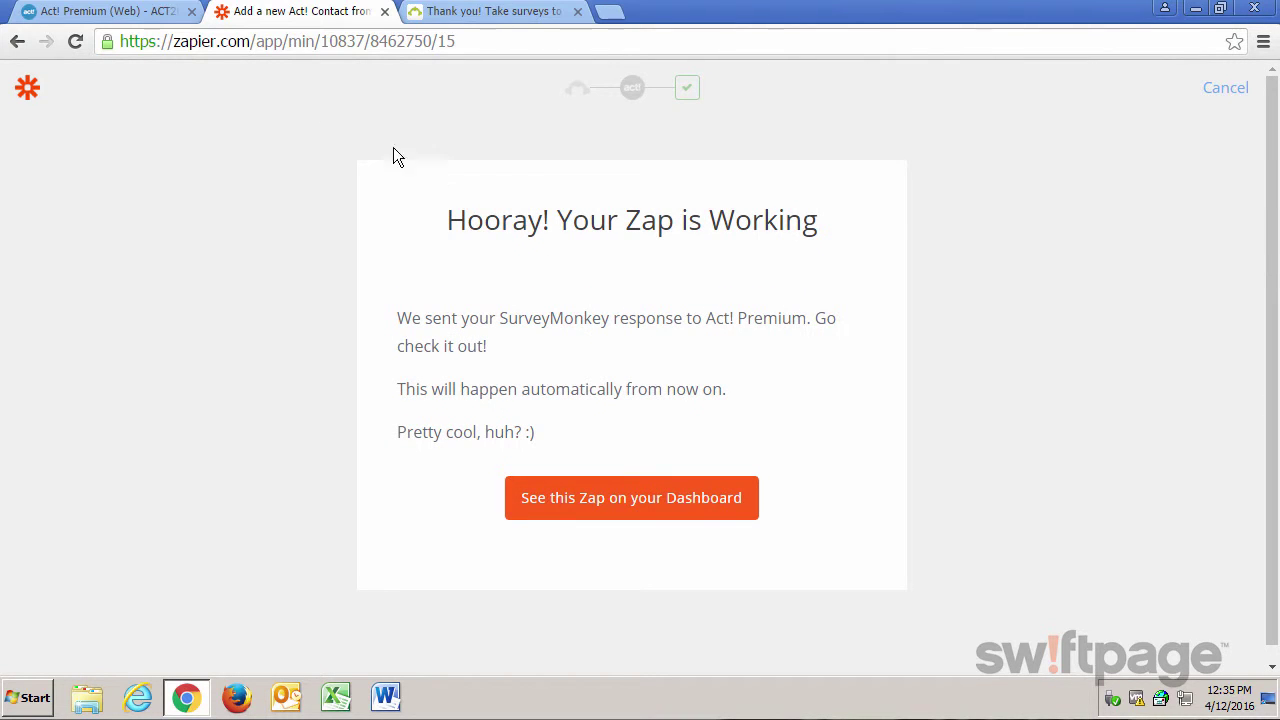
left_click(115, 12)
left_click(33, 362)
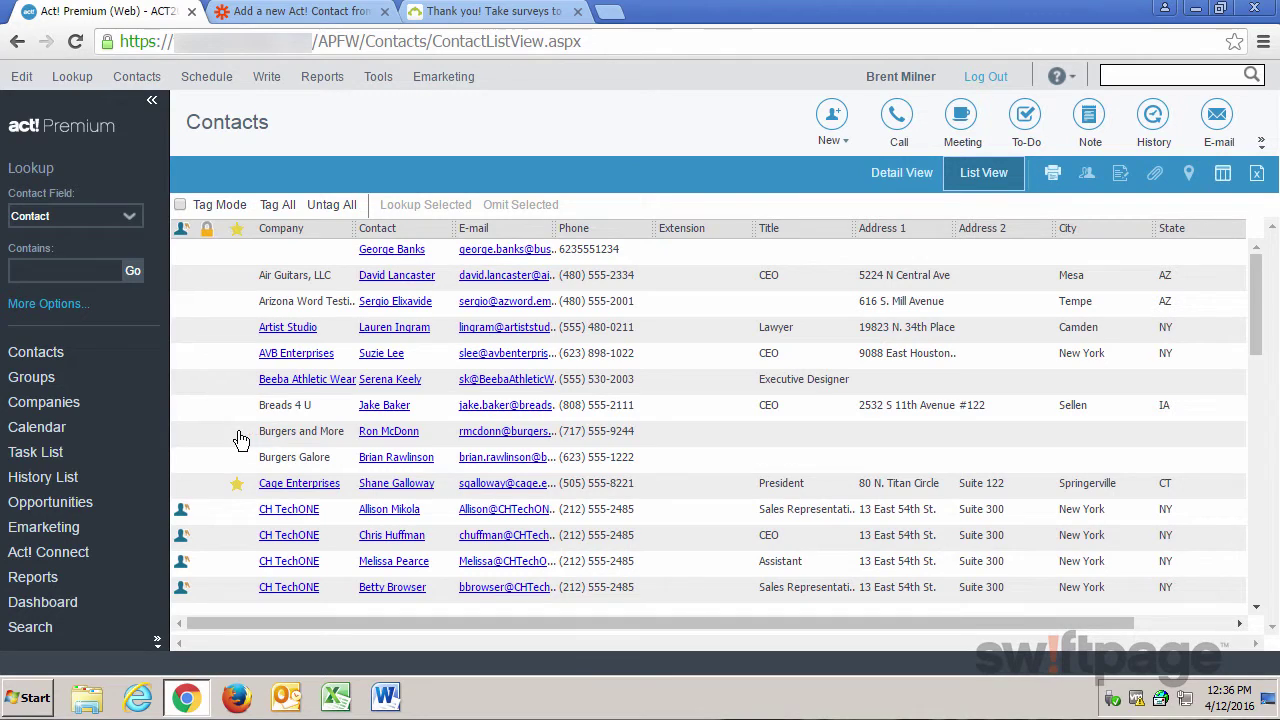
Step: Select the new Burgers and More contact row in the Act! contacts list
left_click(240, 440)
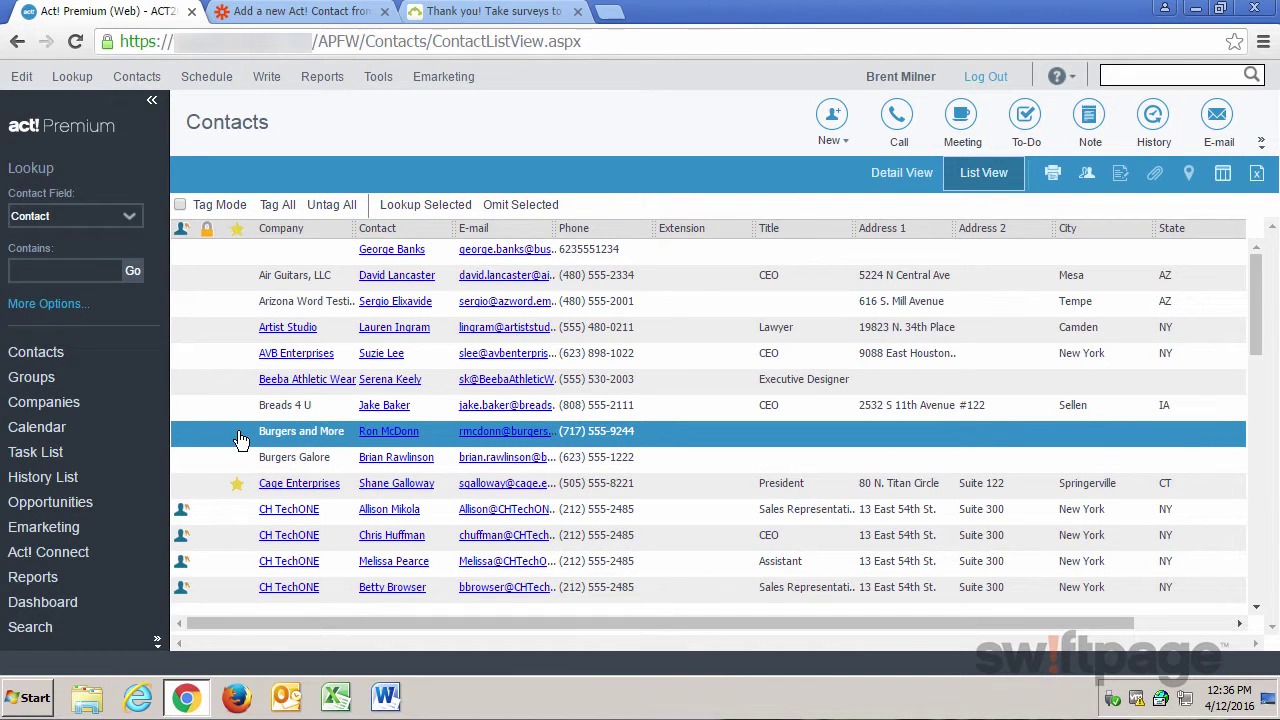